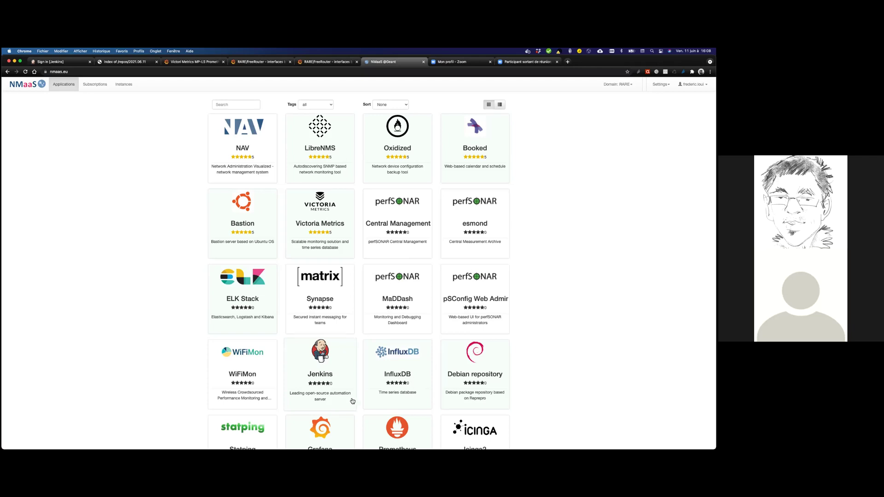
Scroll through the current domain's application catalogue.
{"action": "scroll", "coordinate": [353, 401], "scroll_direction": "down", "scroll_amount": 5}
{"action": "scroll", "coordinate": [353, 401], "scroll_direction": "up", "scroll_amount": 5}
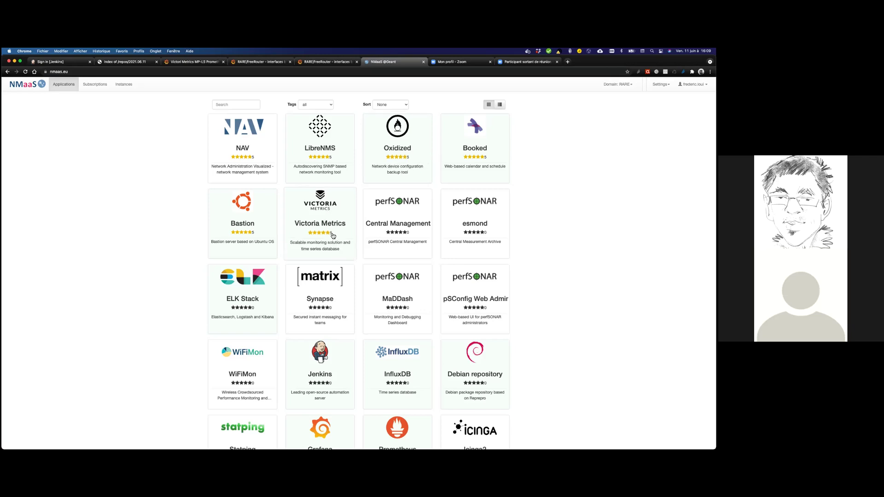
{"action": "scroll", "coordinate": [333, 236], "scroll_direction": "down", "scroll_amount": 2}
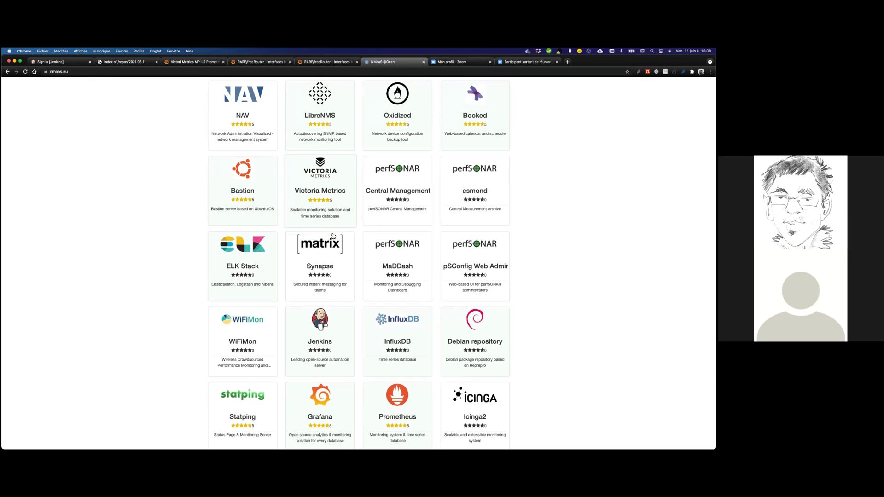
{"action": "scroll", "coordinate": [333, 235], "scroll_direction": "down", "scroll_amount": 1}
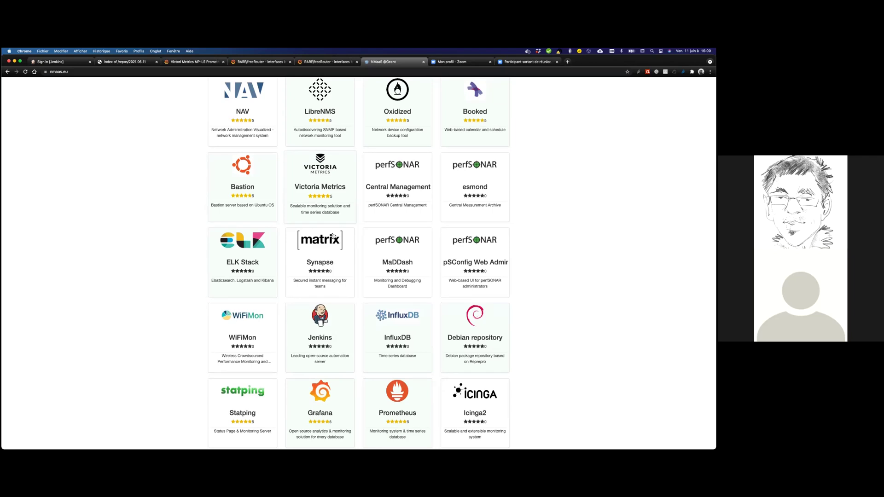
{"action": "scroll", "coordinate": [333, 236], "scroll_direction": "down", "scroll_amount": 5}
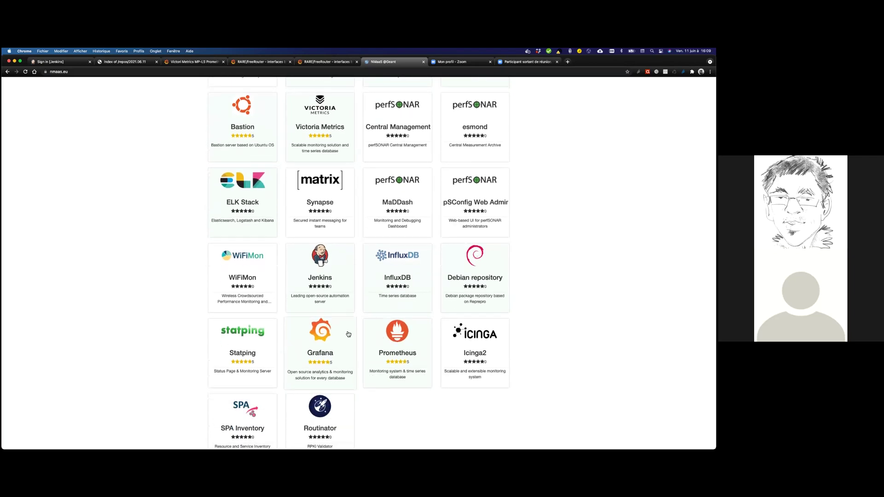
{"action": "scroll", "coordinate": [516, 354], "scroll_direction": "up", "scroll_amount": 5}
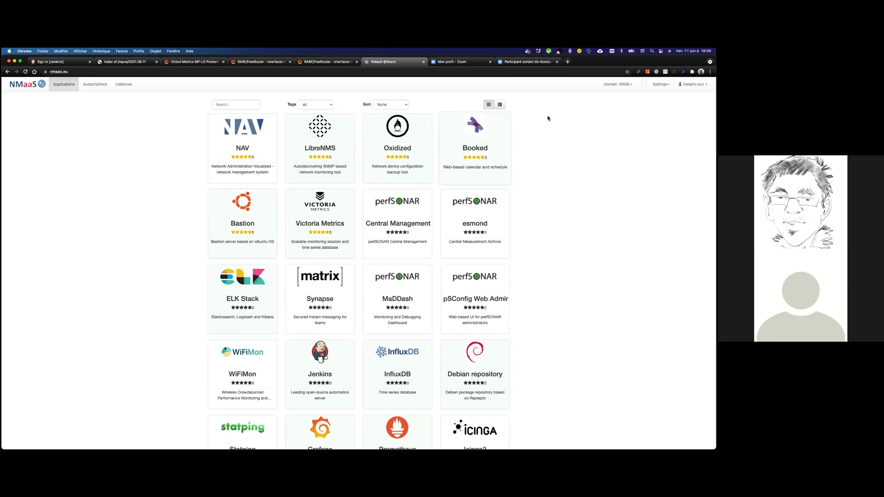
Switch the domain to MP-LS and scroll its catalogue down to the Grafana card.
{"action": "left_click", "coordinate": [618, 84]}
{"action": "left_click", "coordinate": [604, 117]}
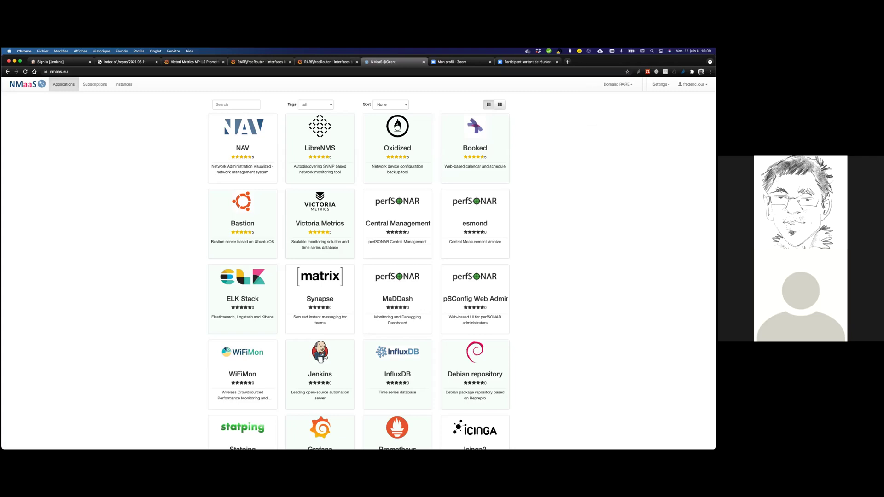
{"action": "left_click", "coordinate": [618, 84]}
{"action": "left_click", "coordinate": [599, 102]}
{"action": "scroll", "coordinate": [435, 246], "scroll_direction": "down", "scroll_amount": 5}
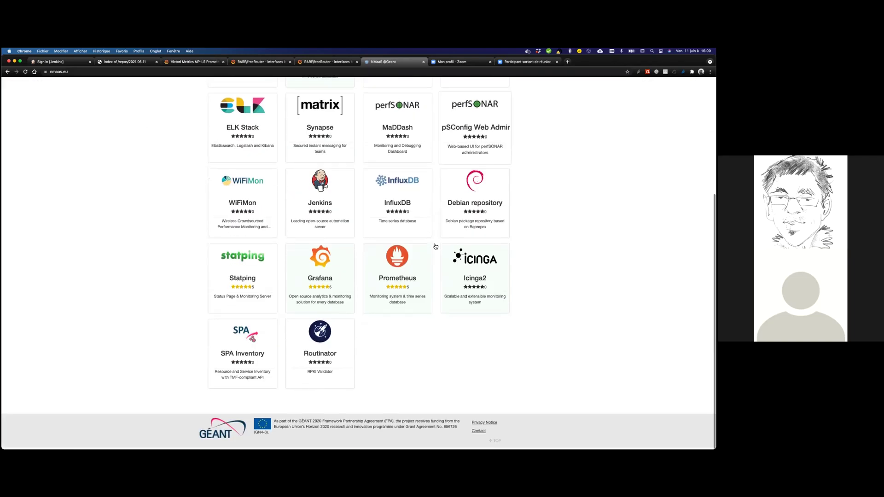
Deploy a Grafana 7.3.4 instance named tnc21gfn.
{"action": "left_click", "coordinate": [325, 279]}
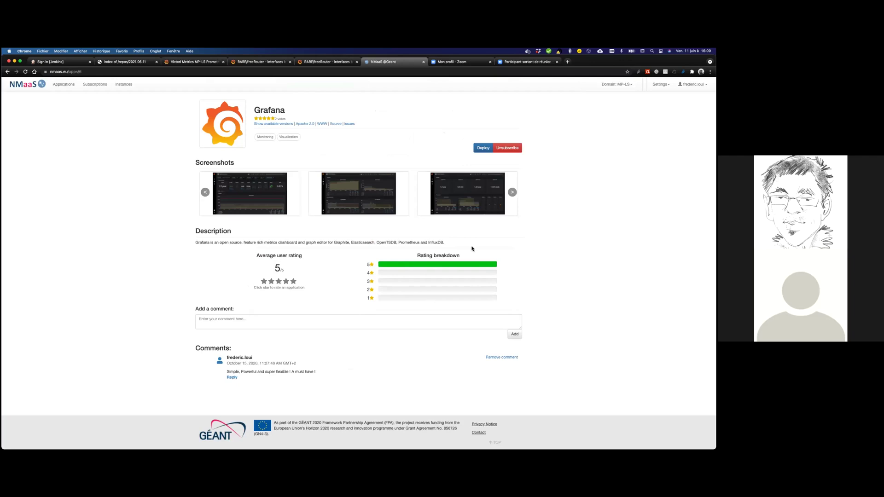
{"action": "left_click", "coordinate": [482, 148]}
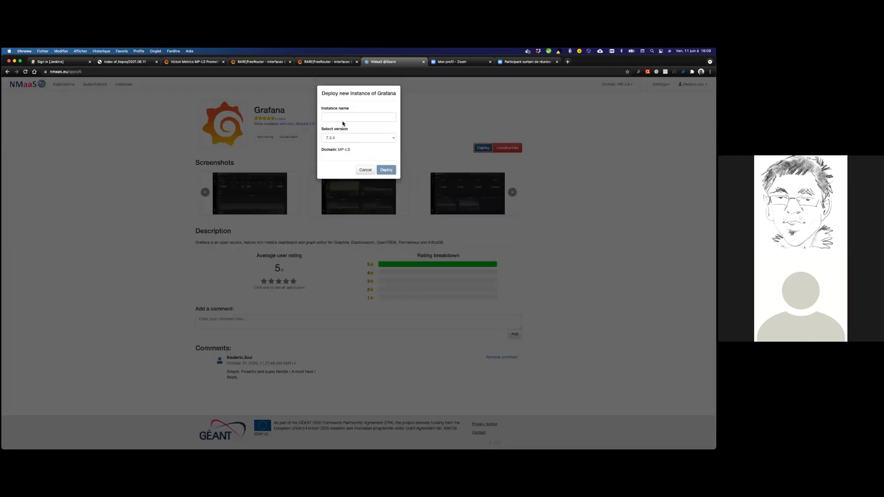
{"action": "left_click", "coordinate": [342, 117]}
{"action": "type", "text": "tnc21g"}
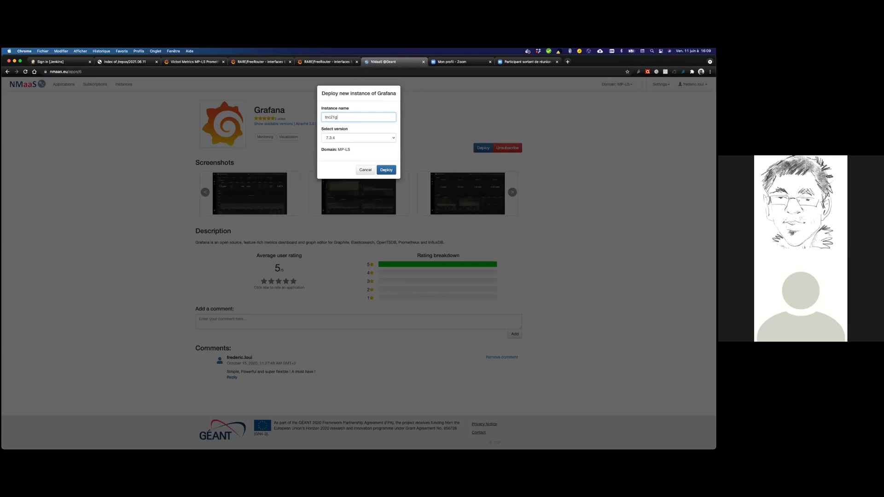
{"action": "type", "text": "fn"}
{"action": "left_click", "coordinate": [379, 137]}
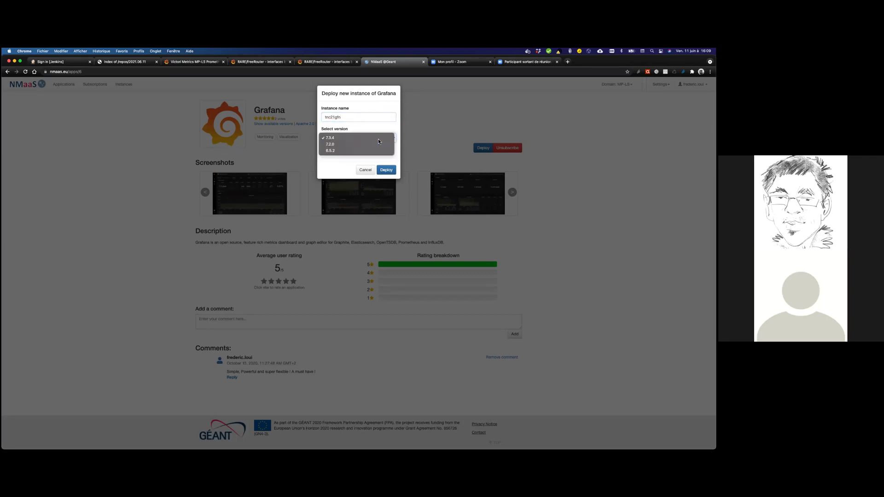
{"action": "left_click", "coordinate": [378, 141]}
{"action": "left_click", "coordinate": [393, 170]}
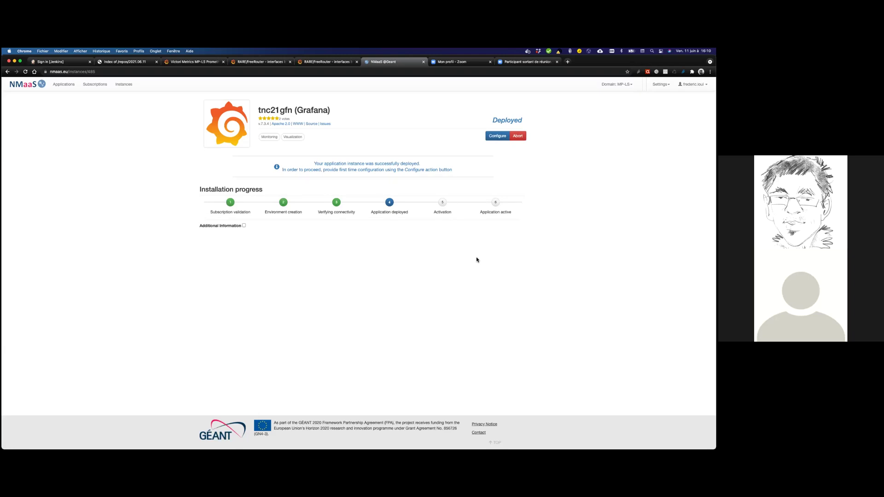
Configure tnc21gfn with VPN-only access and admin username and password, then apply it.
{"action": "left_click", "coordinate": [495, 134]}
{"action": "left_click", "coordinate": [317, 200]}
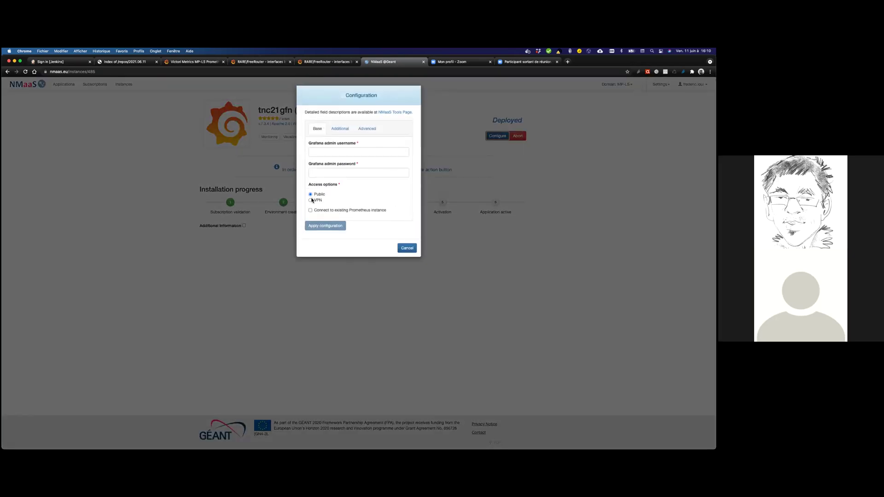
{"action": "left_click", "coordinate": [365, 153]}
{"action": "type", "text": "admin"}
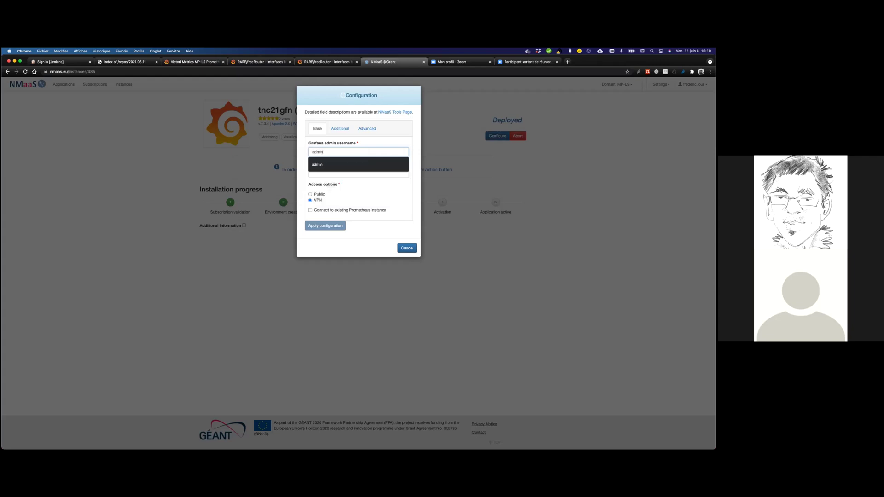
{"action": "key", "text": "Tab"}
{"action": "type", "text": "a"}
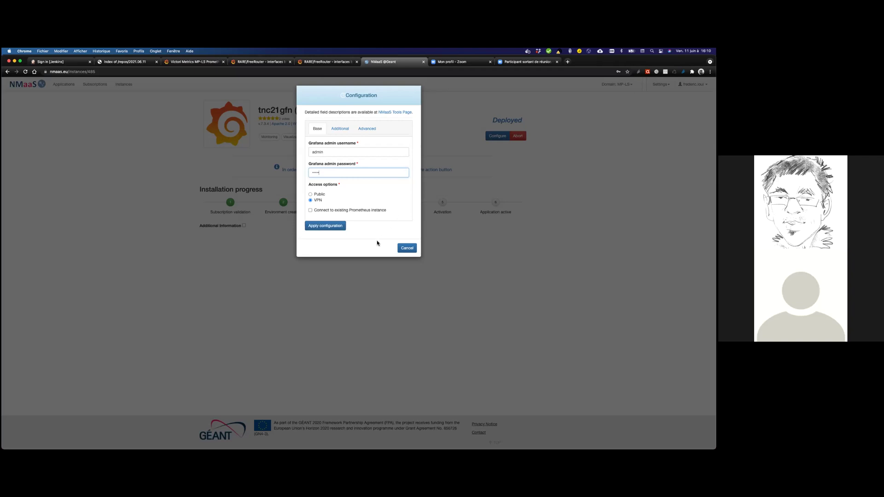
{"action": "left_click", "coordinate": [333, 227]}
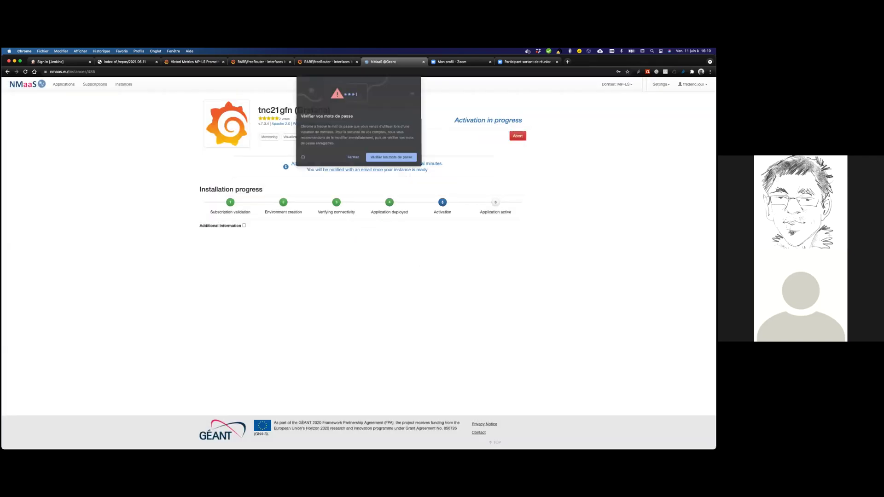
{"action": "left_click", "coordinate": [354, 157]}
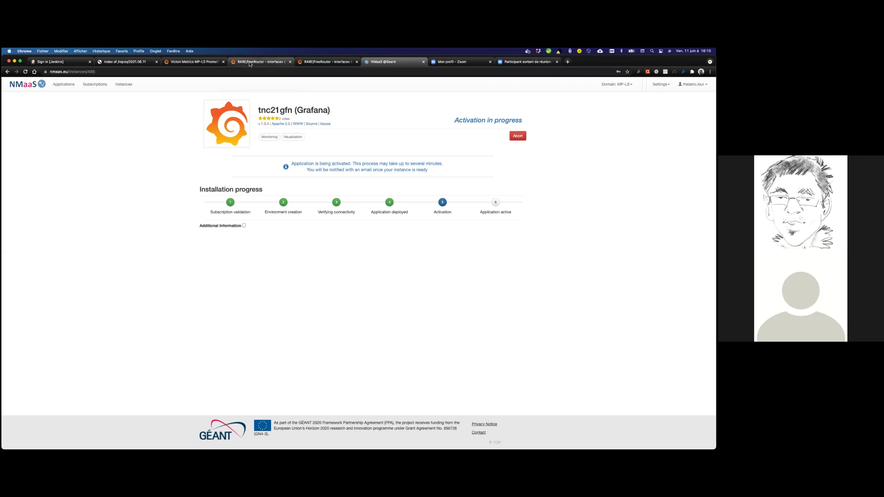
Set the RARE/freeRouter interfaces bytes dashboard to auto-refresh every 5s.
{"action": "left_click", "coordinate": [249, 64]}
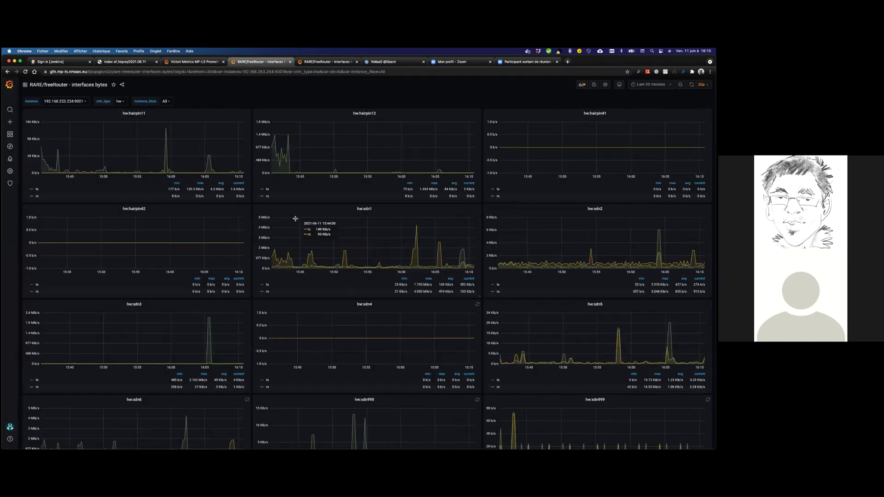
{"action": "scroll", "coordinate": [295, 219], "scroll_direction": "down", "scroll_amount": 5}
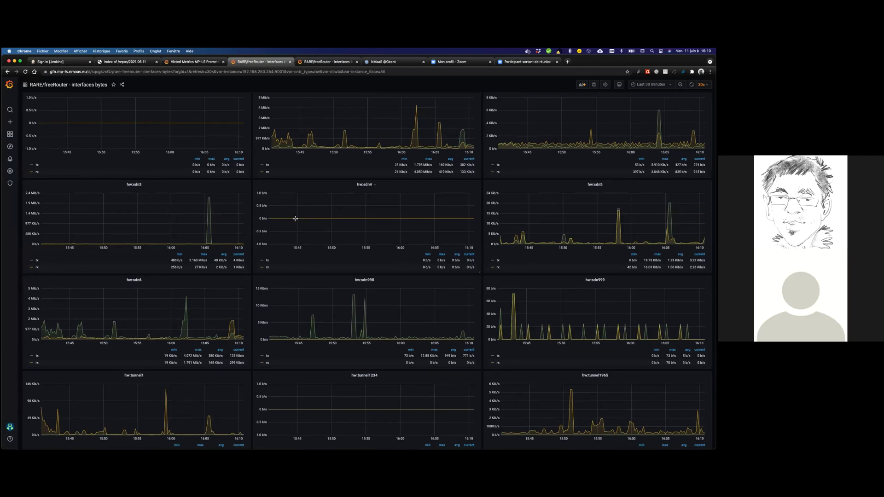
{"action": "scroll", "coordinate": [296, 219], "scroll_direction": "up", "scroll_amount": 5}
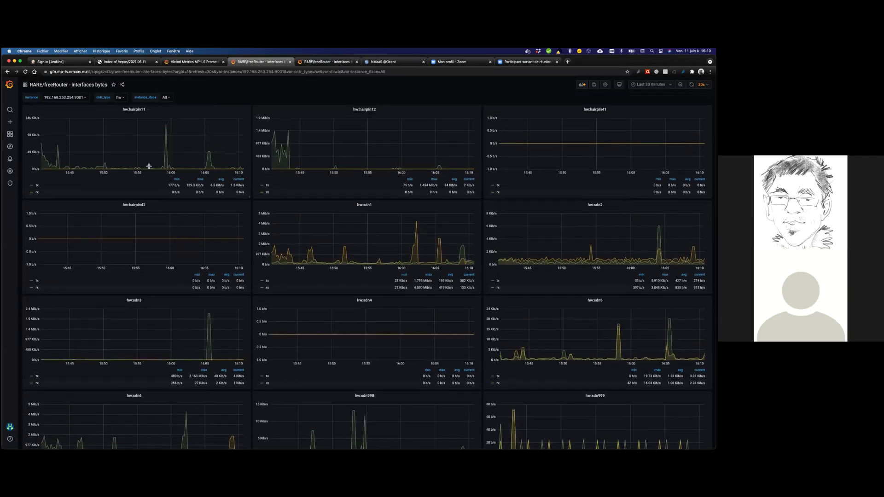
{"action": "scroll", "coordinate": [287, 169], "scroll_direction": "up", "scroll_amount": 1}
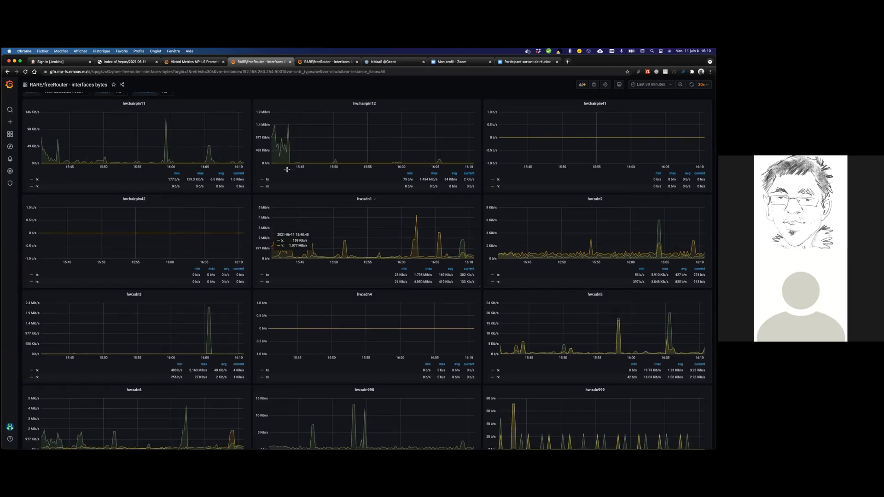
{"action": "scroll", "coordinate": [268, 229], "scroll_direction": "down", "scroll_amount": 8}
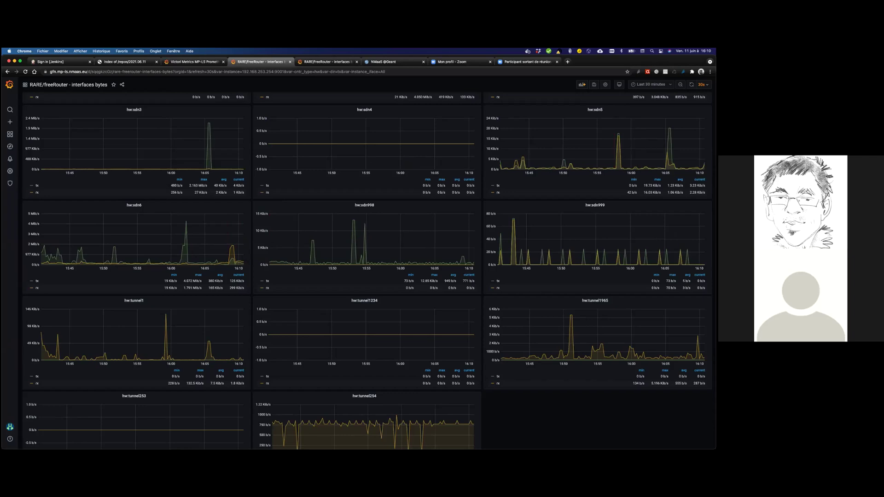
{"action": "left_click", "coordinate": [701, 85]}
{"action": "left_click", "coordinate": [699, 102]}
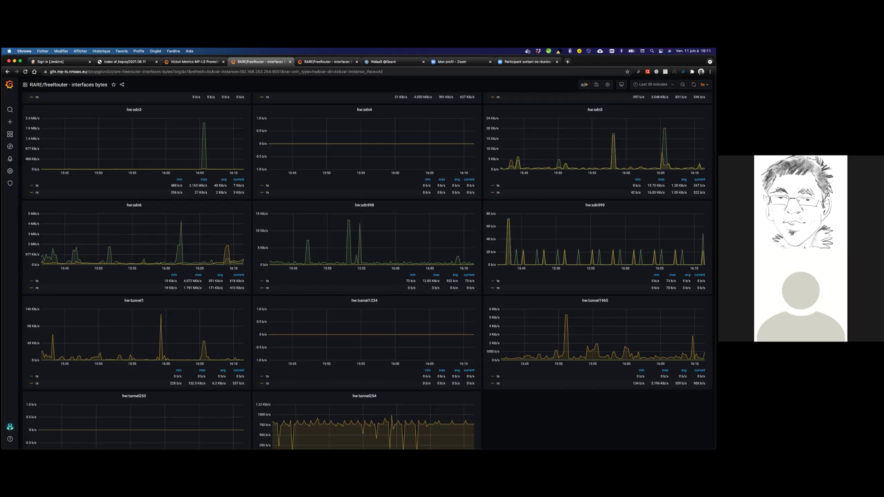
{"action": "mouse_move", "coordinate": [526, 168]}
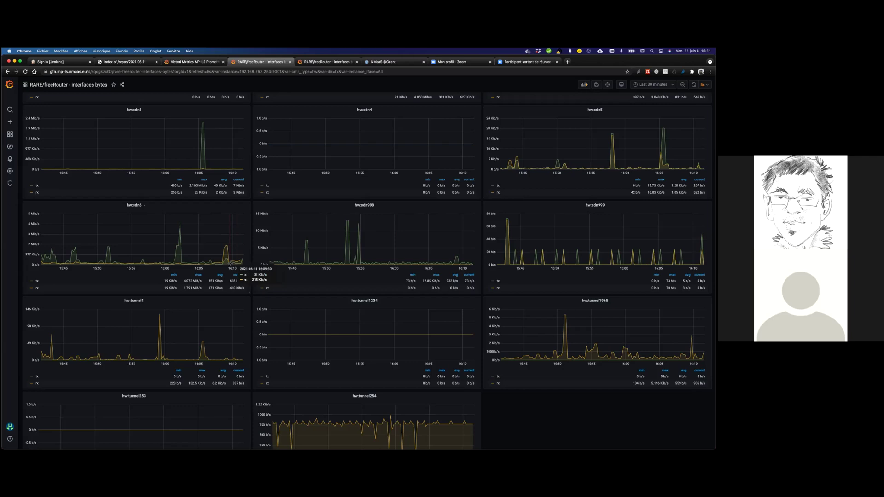
Log in to the new Grafana instance as admin with the current password.
{"action": "left_click", "coordinate": [329, 63]}
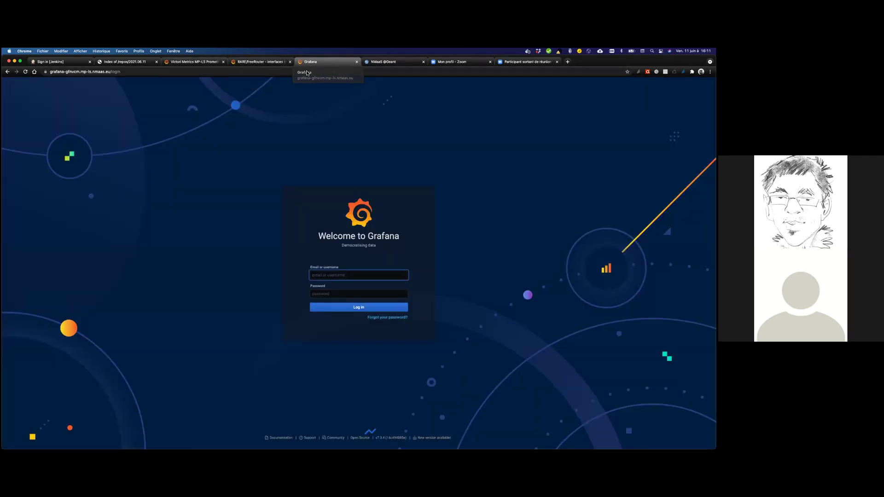
{"action": "type", "text": "admin"}
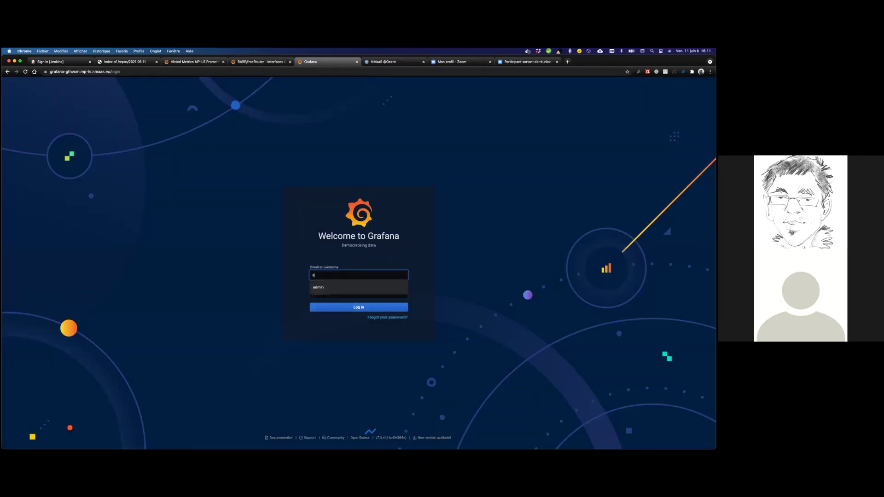
{"action": "key", "text": "Tab"}
{"action": "type", "text": "ad"}
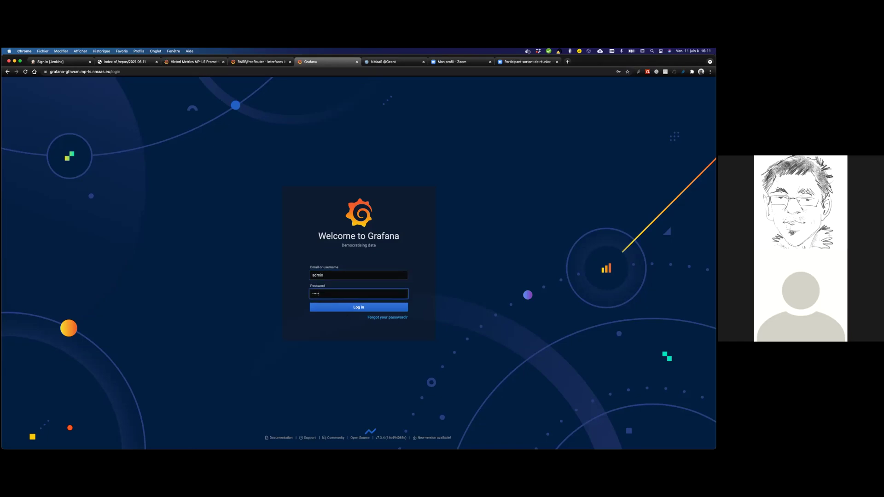
{"action": "key", "text": "Return"}
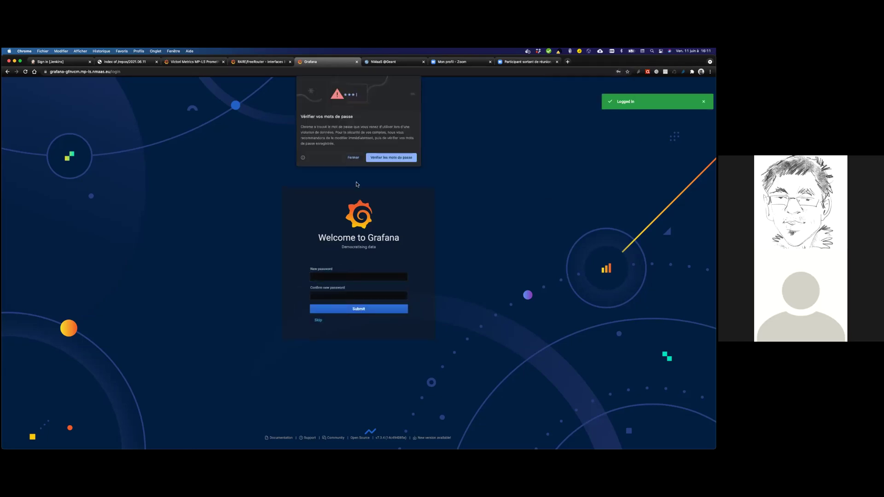
Enter and confirm a new admin password and submit it.
{"action": "left_click", "coordinate": [353, 157]}
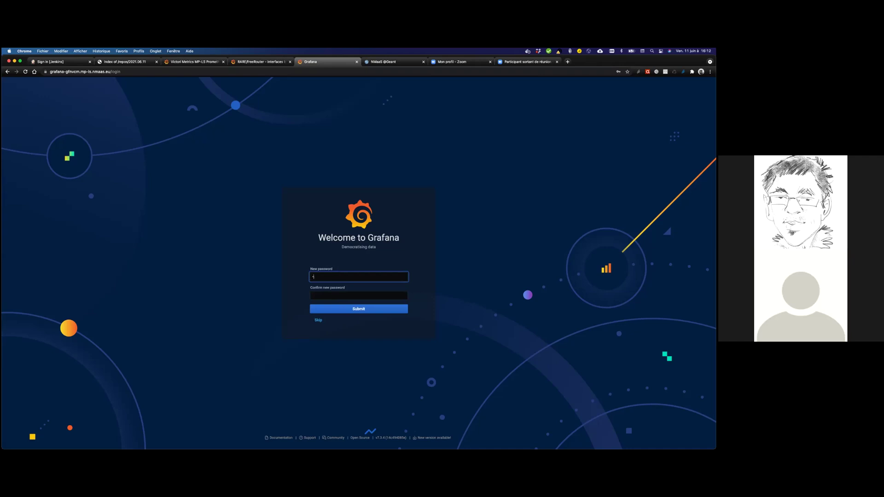
{"action": "type", "text": "*"}
{"action": "key", "text": "Tab"}
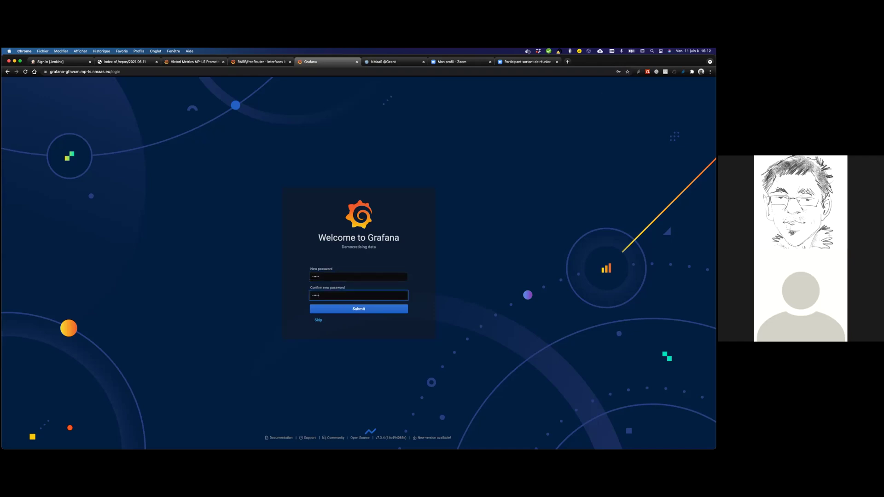
{"action": "type", "text": "*****"}
{"action": "key", "text": "Return"}
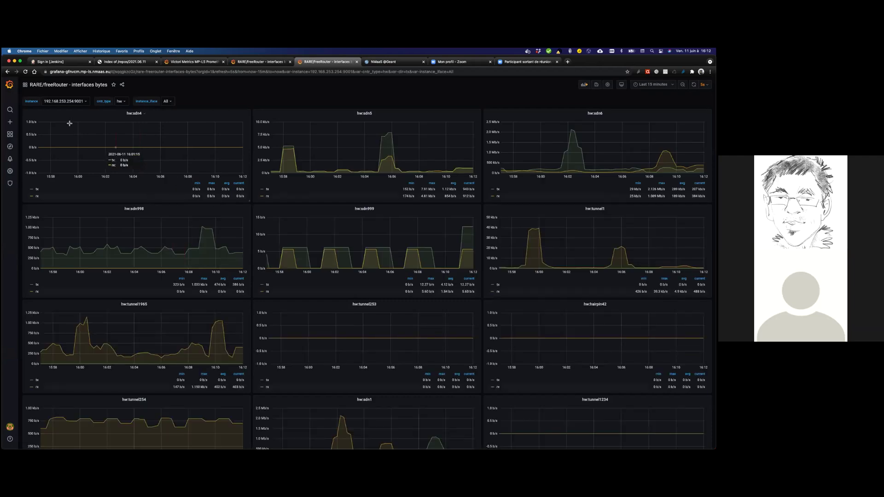
Set the instance variable to 192.168.253.254:9001, then go to Dashboards > Manage.
{"action": "left_click", "coordinate": [77, 102]}
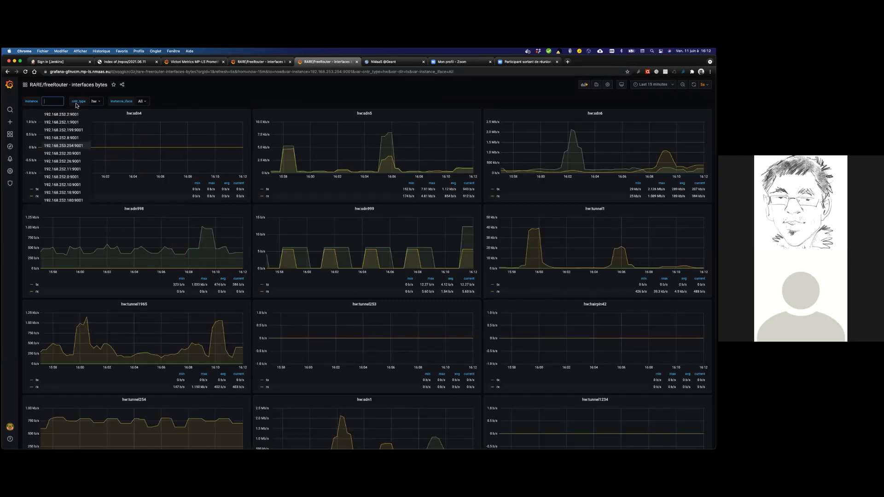
{"action": "left_click", "coordinate": [64, 145]}
{"action": "mouse_move", "coordinate": [10, 136]}
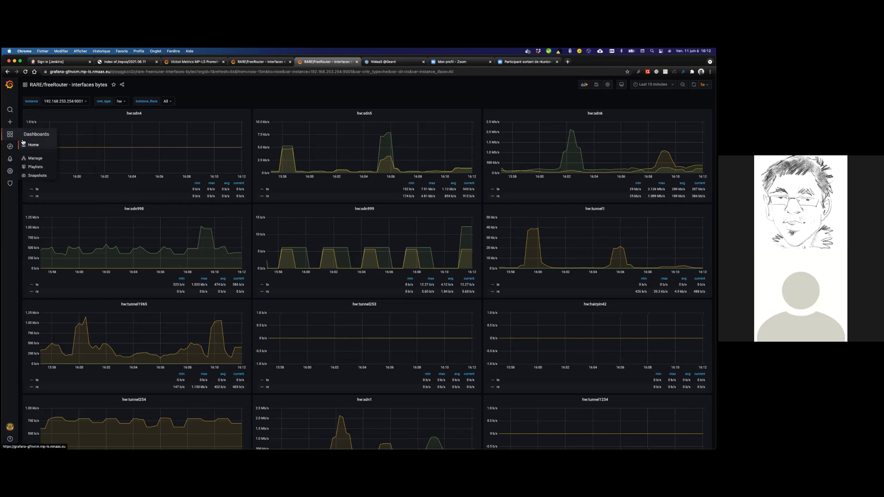
{"action": "left_click", "coordinate": [35, 158]}
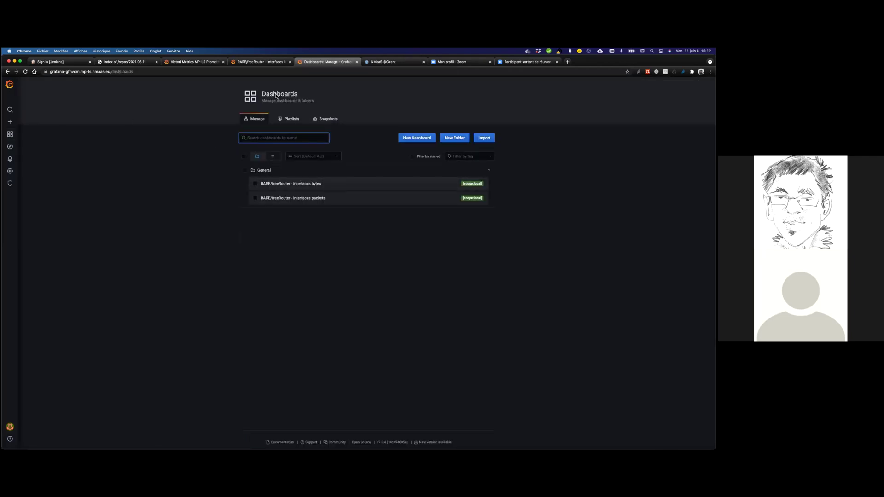
Open the tnc21gfn Grafana application from NMaaS via Actions > Access.
{"action": "left_click", "coordinate": [396, 63]}
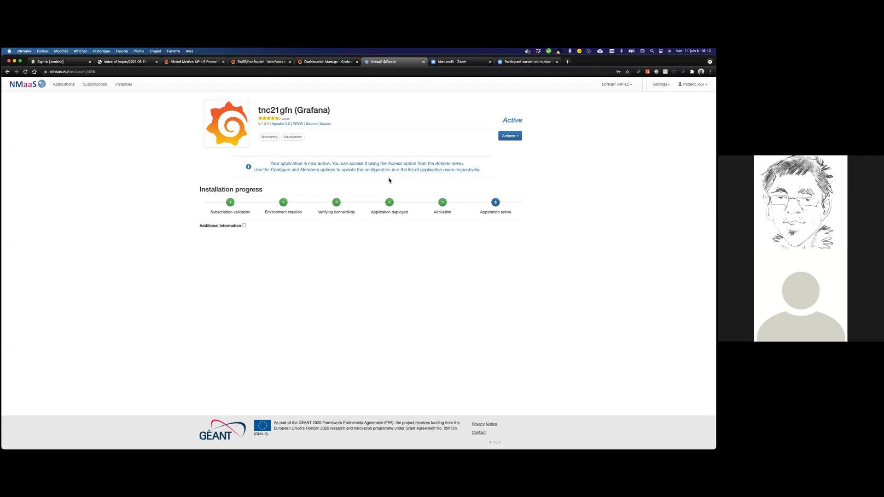
{"action": "left_click", "coordinate": [521, 139]}
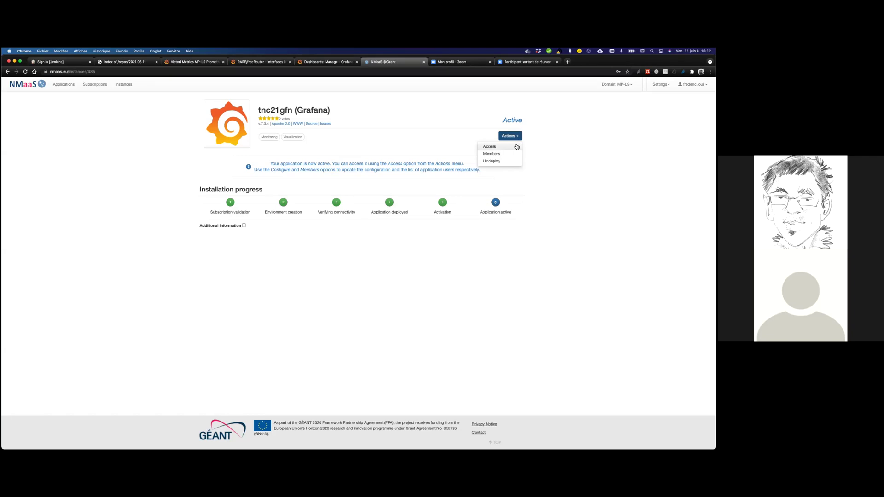
{"action": "left_click", "coordinate": [516, 147]}
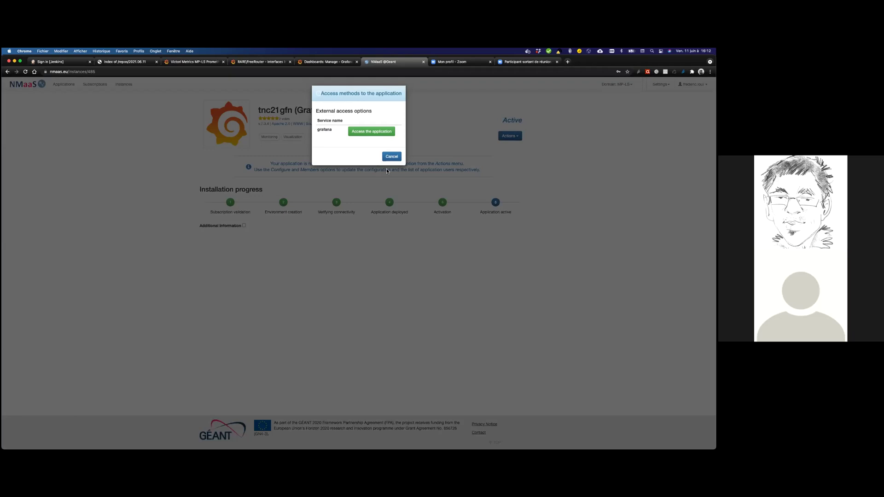
{"action": "left_click", "coordinate": [370, 135]}
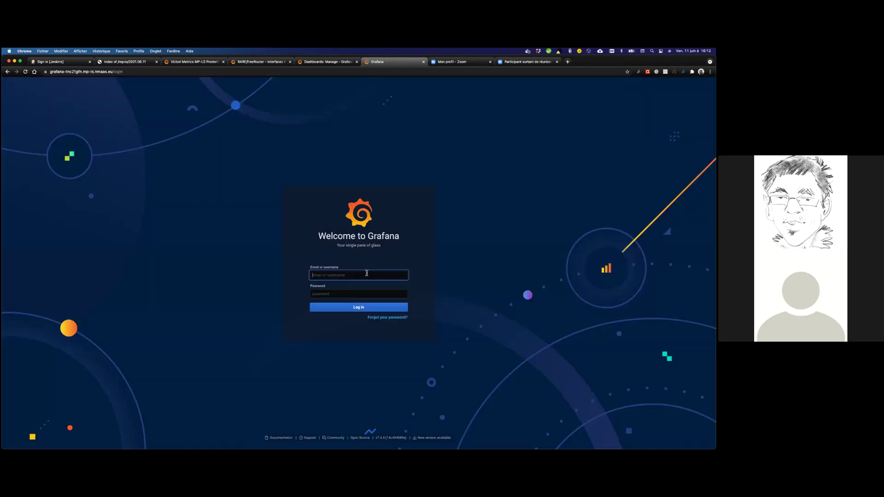
Log in to tnc21gfn with the default admin credentials.
{"action": "type", "text": "admin"}
{"action": "key", "text": "Tab"}
{"action": "type", "text": "adm"}
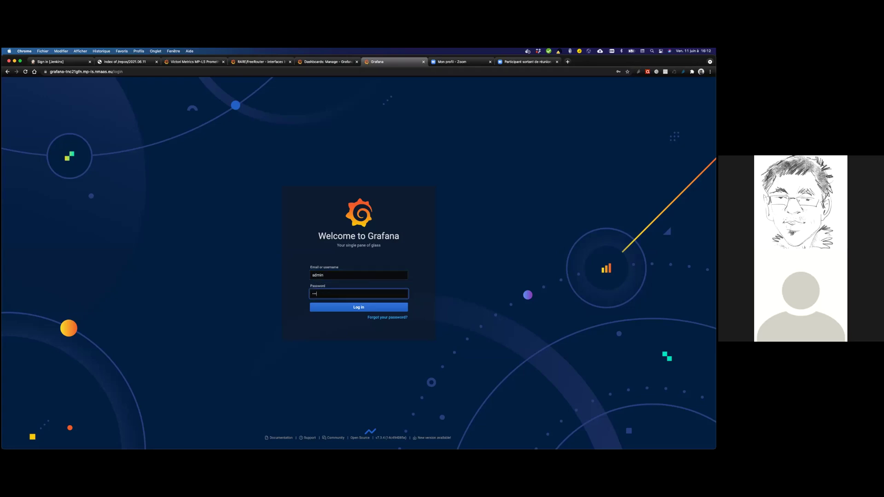
{"action": "type", "text": "in"}
{"action": "left_click", "coordinate": [372, 308]}
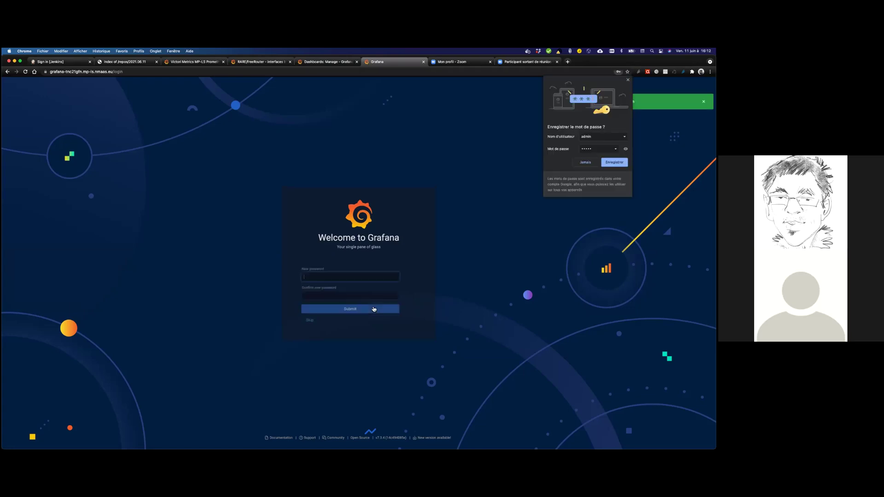
Enter and confirm a new admin password and submit it.
{"action": "left_click", "coordinate": [352, 279]}
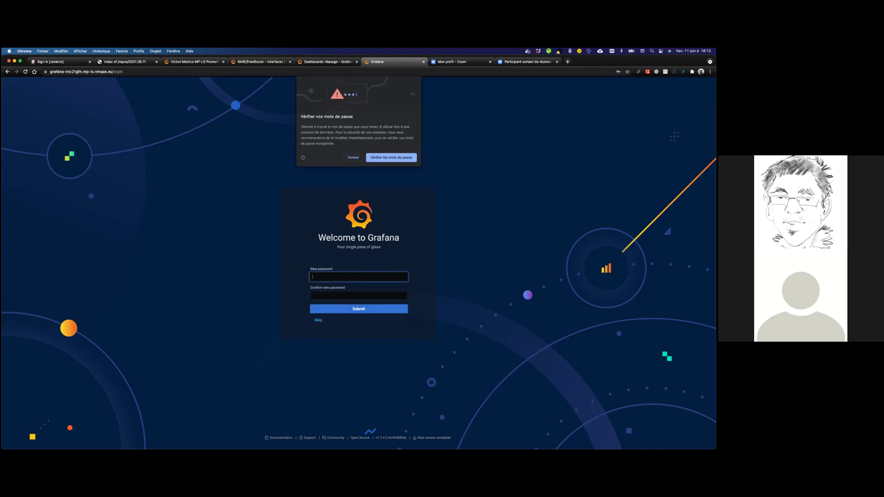
{"action": "left_click", "coordinate": [352, 158]}
{"action": "left_click", "coordinate": [341, 279]}
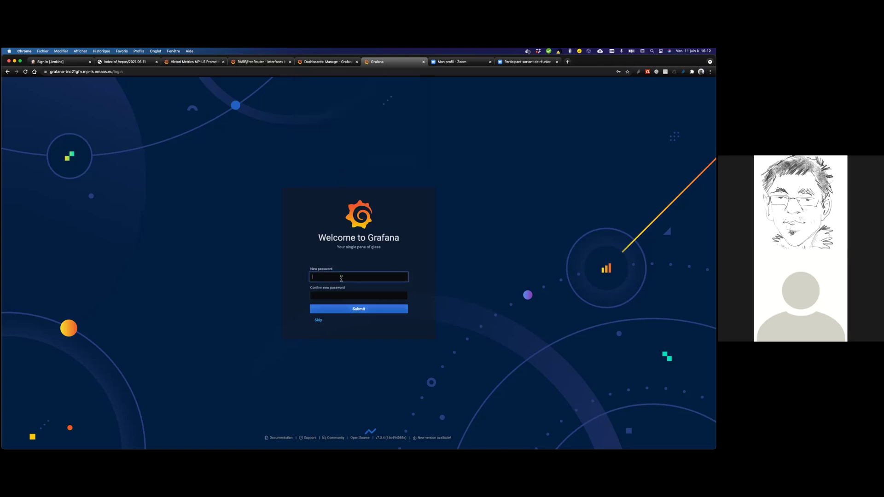
{"action": "type", "text": "*****"}
{"action": "key", "text": "Tab"}
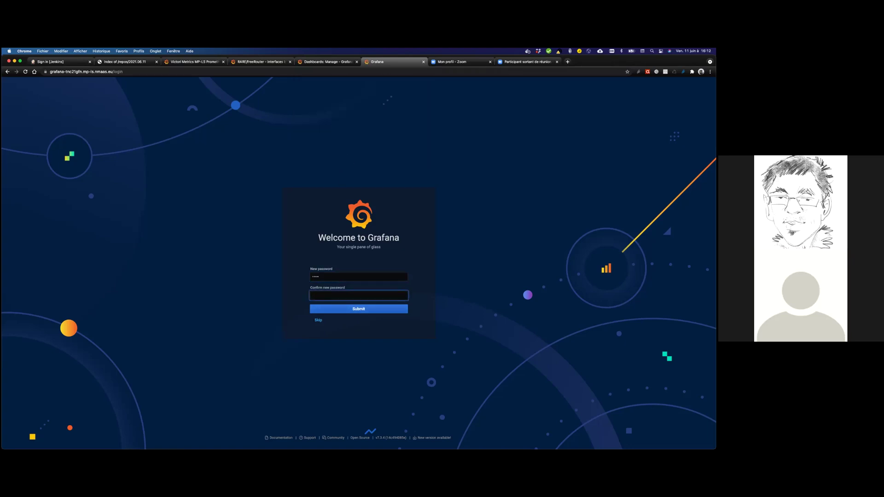
{"action": "key", "text": "Return"}
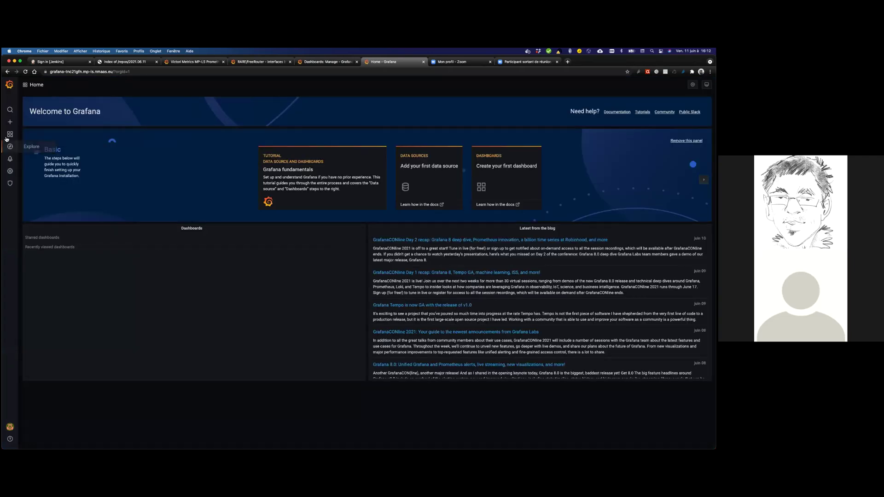
Start a new Prometheus data source from Configuration > Data Sources.
{"action": "left_click", "coordinate": [33, 145]}
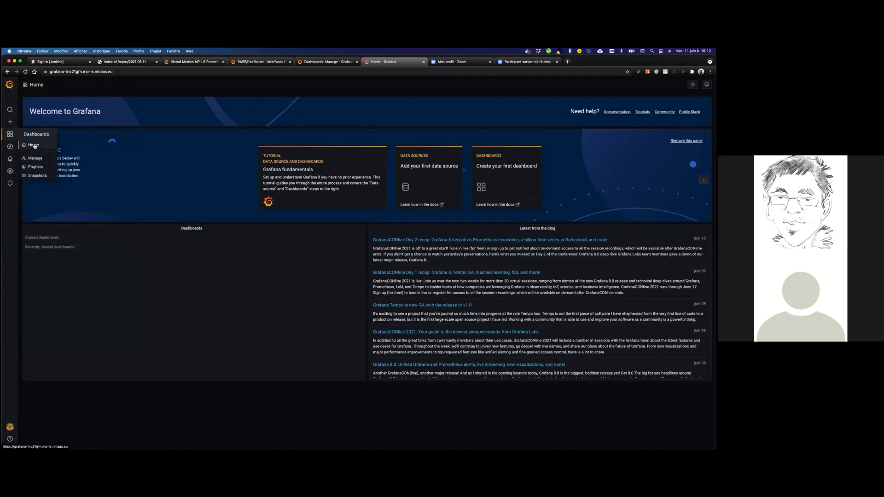
{"action": "left_click", "coordinate": [36, 159]}
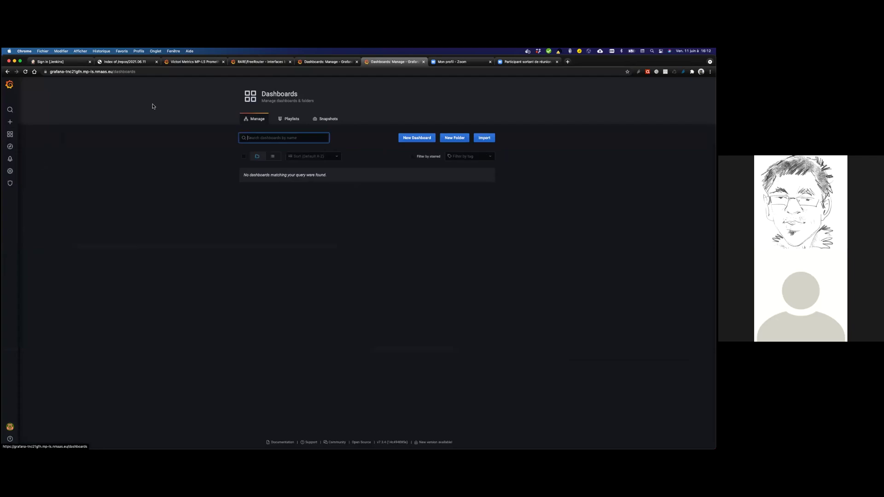
{"action": "left_click", "coordinate": [99, 180]}
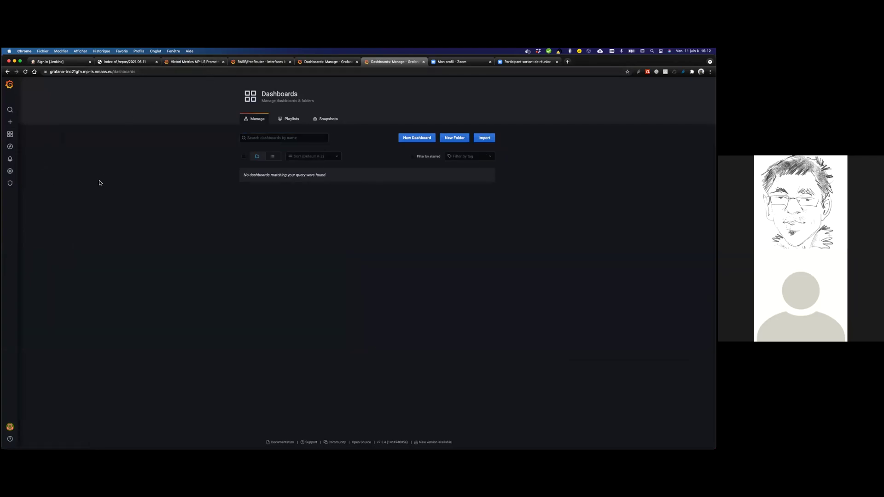
{"action": "mouse_move", "coordinate": [10, 174]}
{"action": "left_click", "coordinate": [40, 182]}
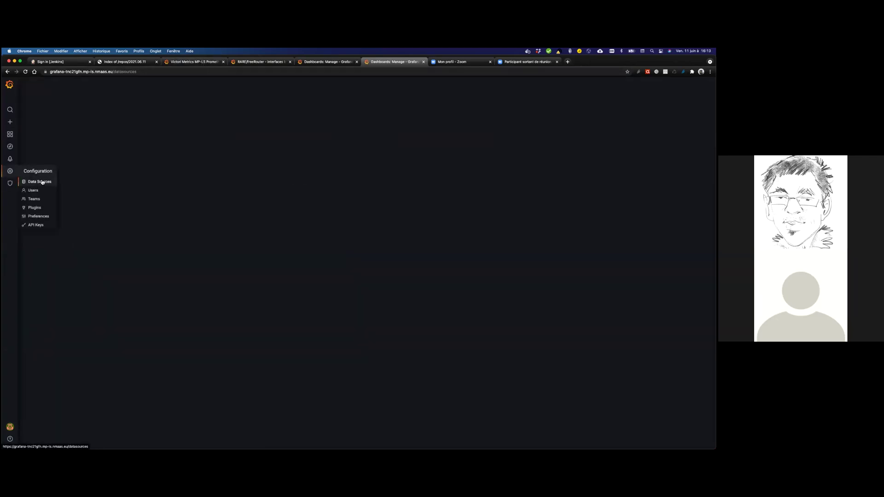
{"action": "left_click", "coordinate": [355, 160]}
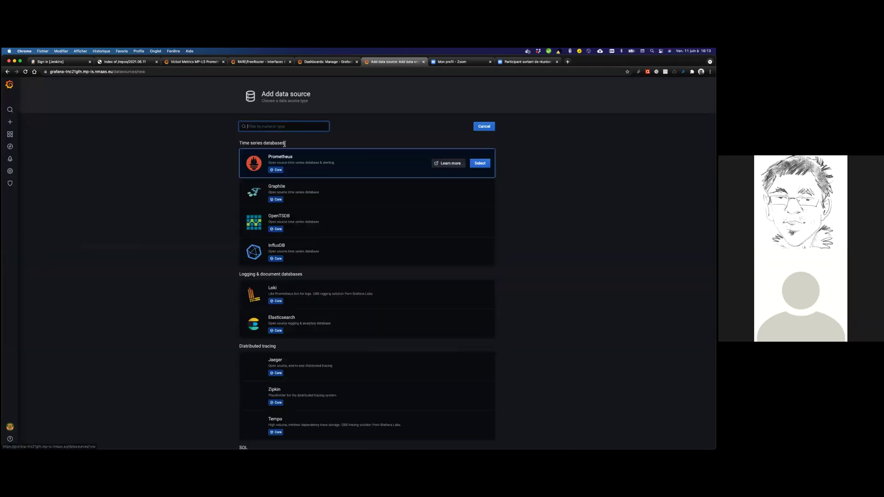
{"action": "left_click", "coordinate": [480, 163]}
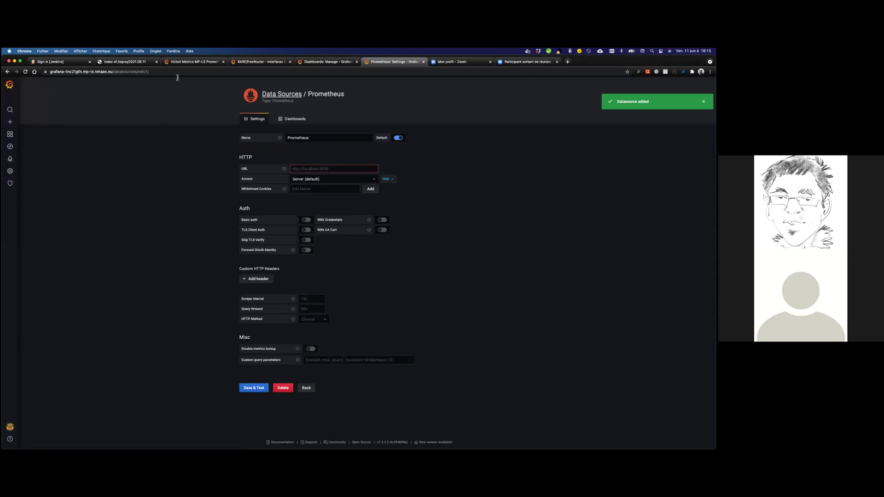
{"action": "left_click", "coordinate": [193, 61]}
{"action": "triple_click", "coordinate": [311, 170]}
{"action": "key", "text": "super+c"}
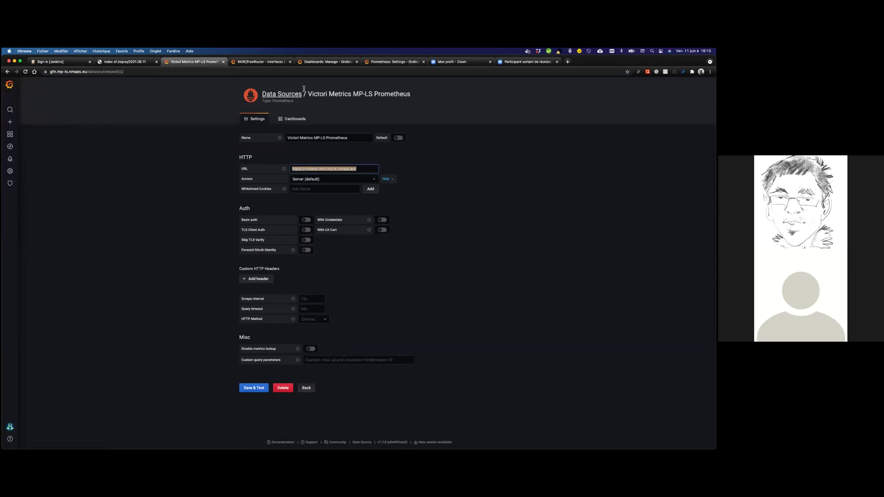
{"action": "left_click", "coordinate": [399, 63]}
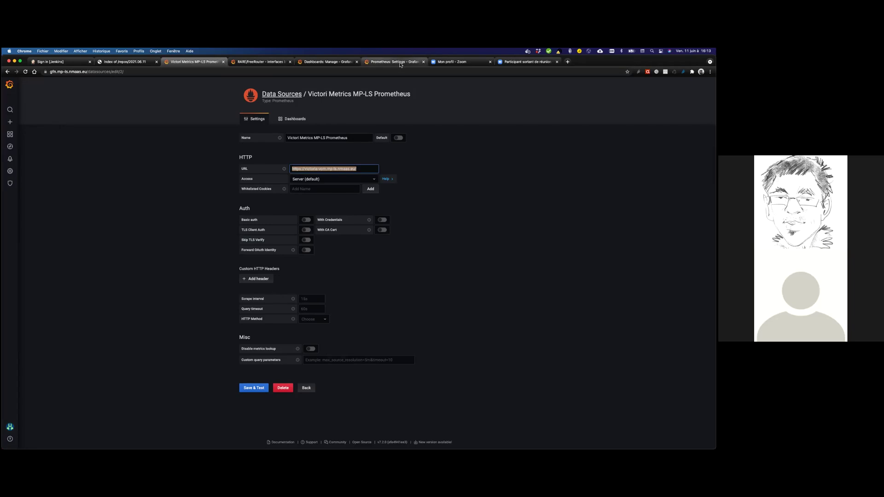
{"action": "left_click", "coordinate": [349, 171]}
{"action": "key", "text": "super+v"}
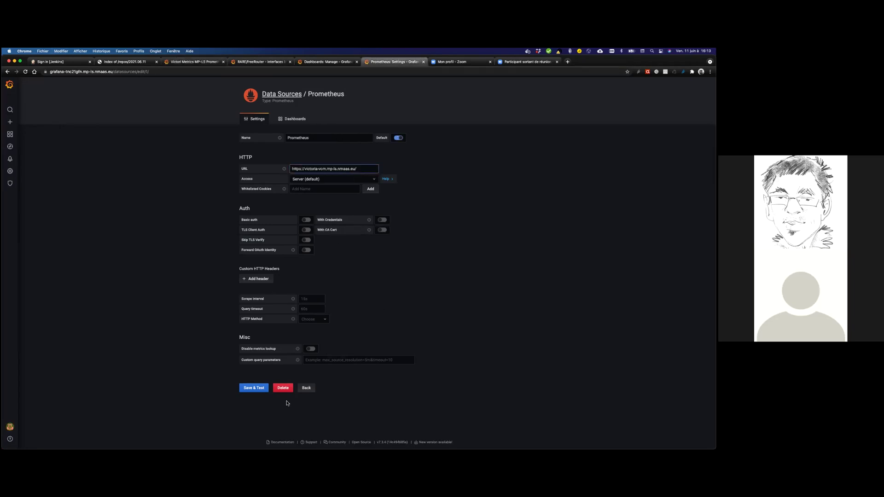
{"action": "left_click", "coordinate": [251, 390]}
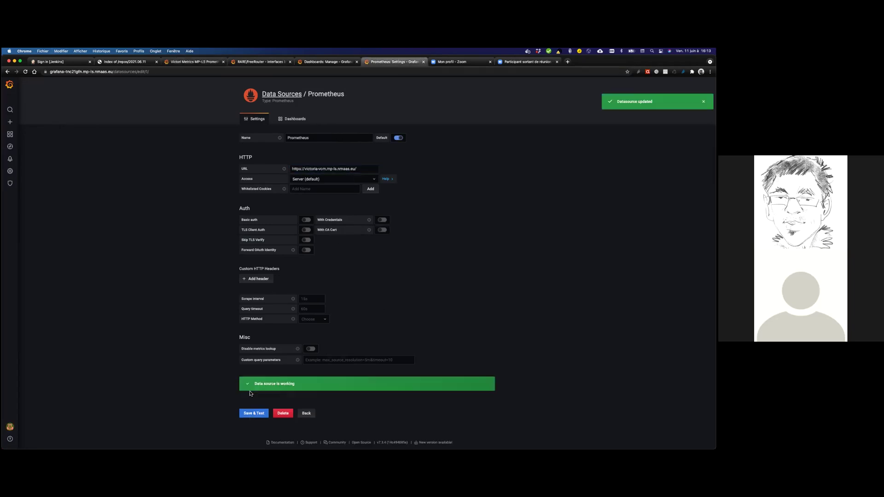
{"action": "left_click", "coordinate": [306, 413]}
{"action": "mouse_move", "coordinate": [11, 134]}
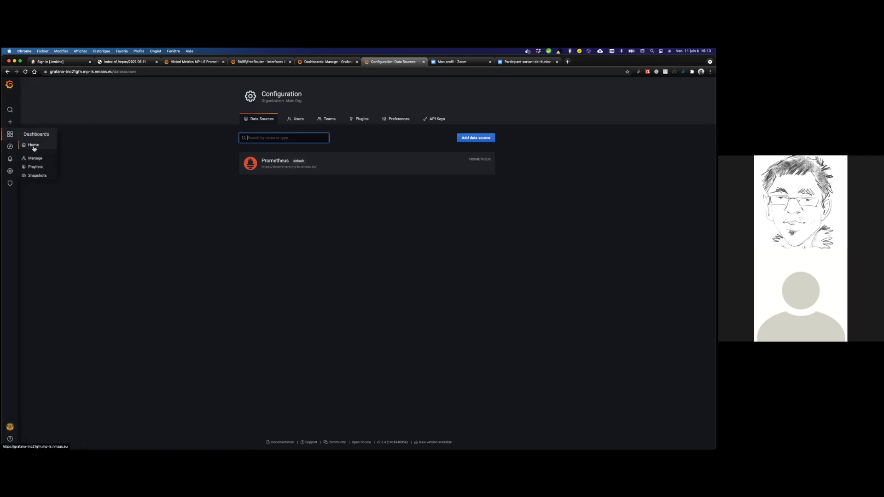
Check the new instance's empty Dashboards page, then return to the RARE/freeRouter interfaces bytes dashboard.
{"action": "left_click", "coordinate": [42, 157]}
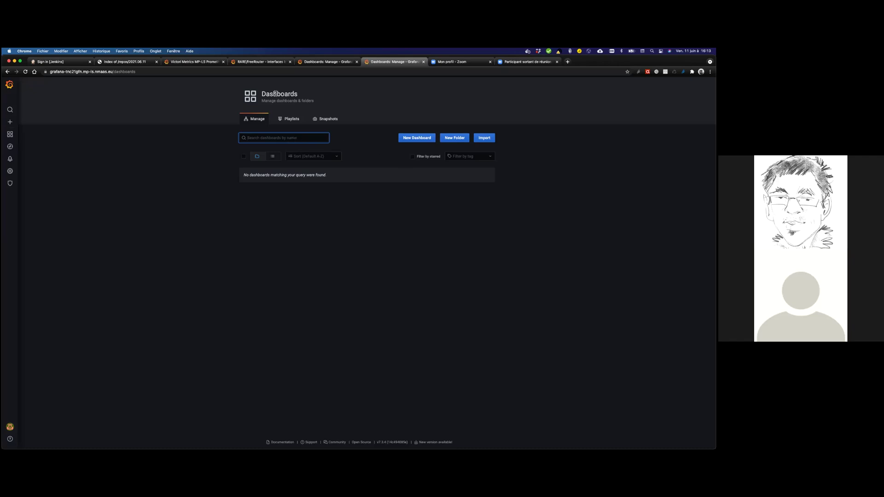
{"action": "left_click", "coordinate": [267, 63]}
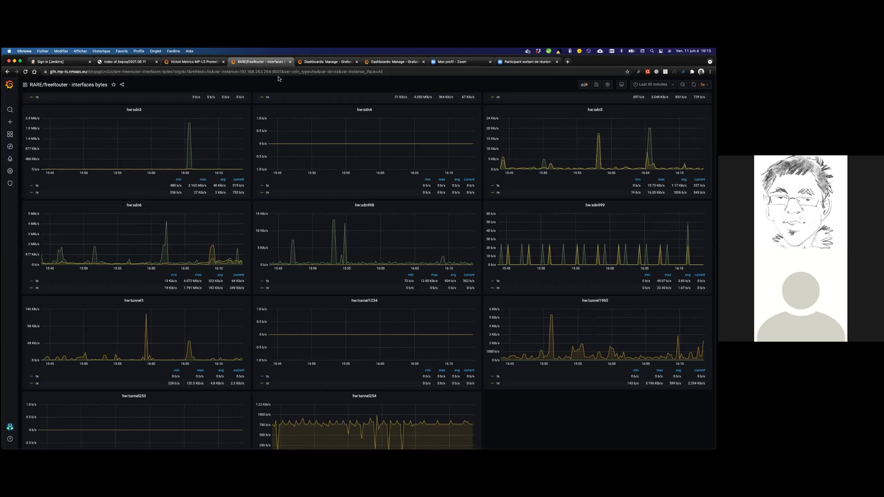